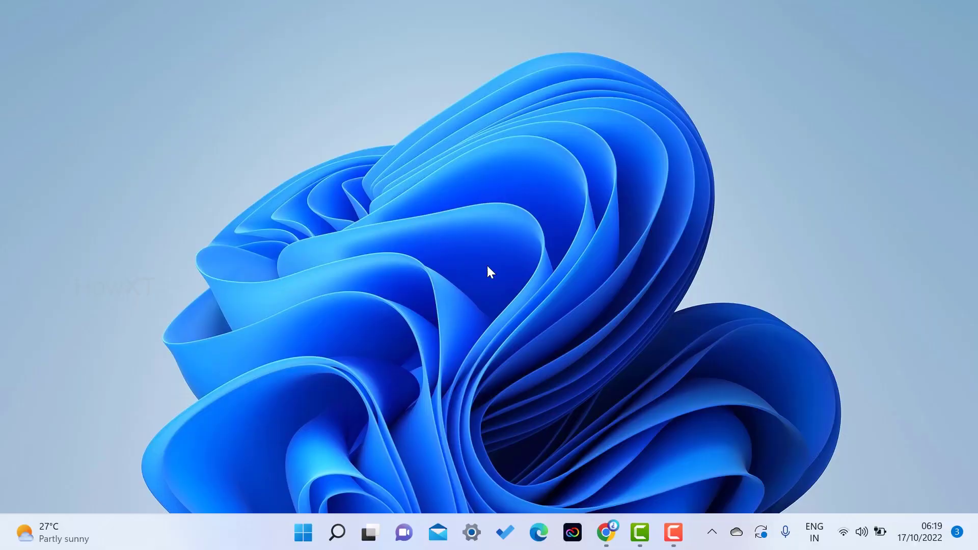
Step: Search Google in Chrome for 'turbo c++ download'
left_click(606, 530)
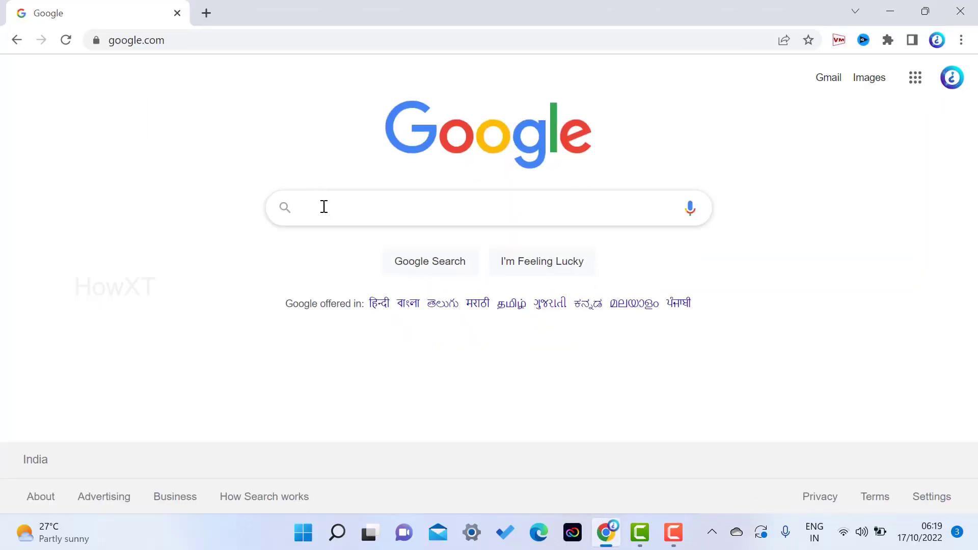
type("trub")
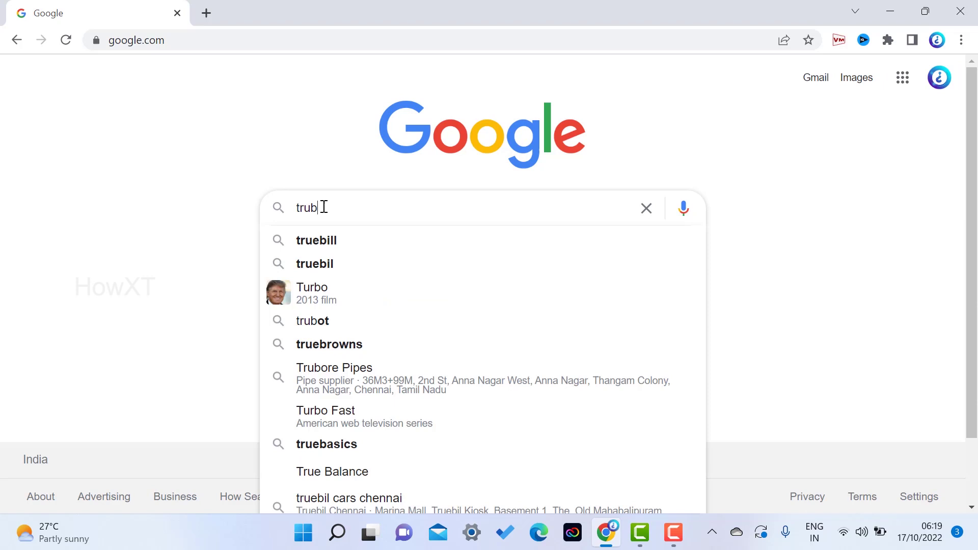
type("o c")
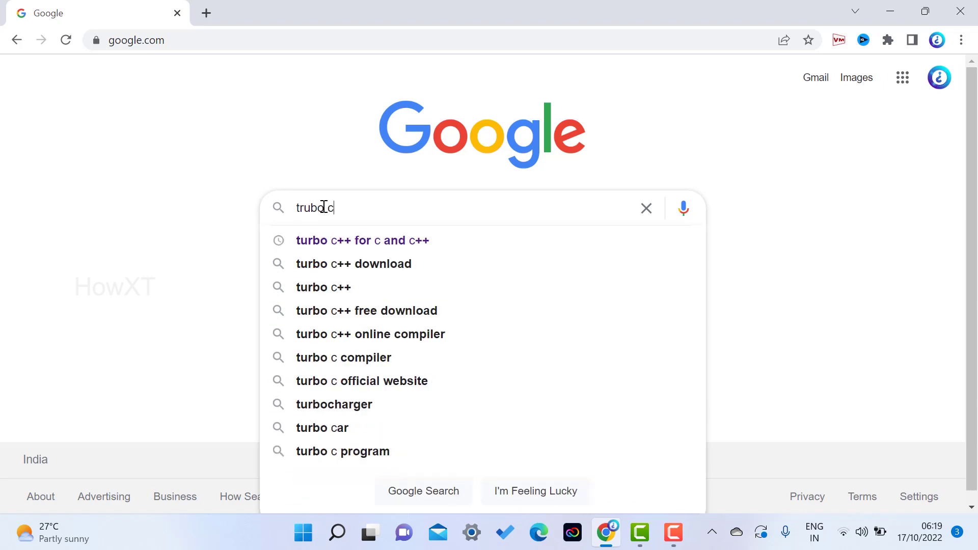
left_click(382, 264)
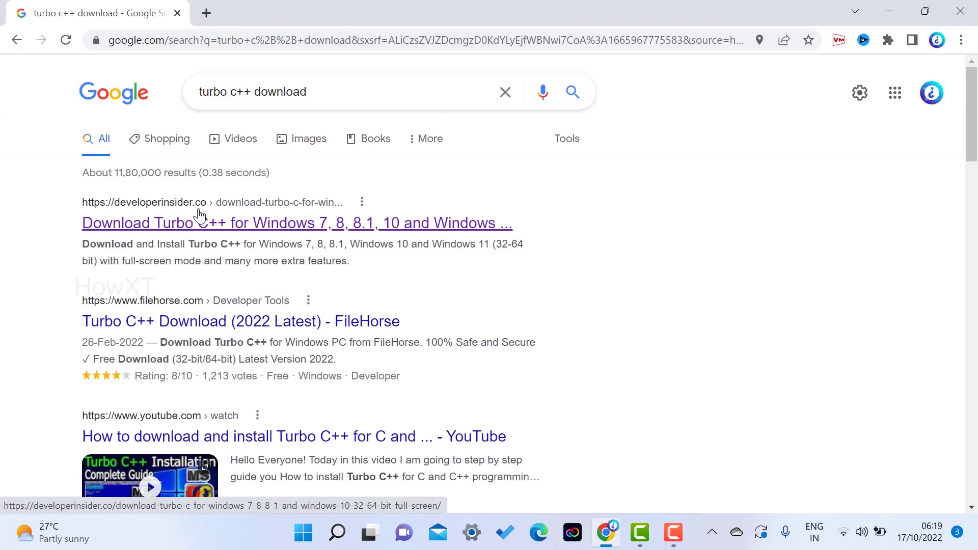
Step: Download Turbo.C.3.2.zip from the developerinsider.co Turbo C++ article
left_click(200, 220)
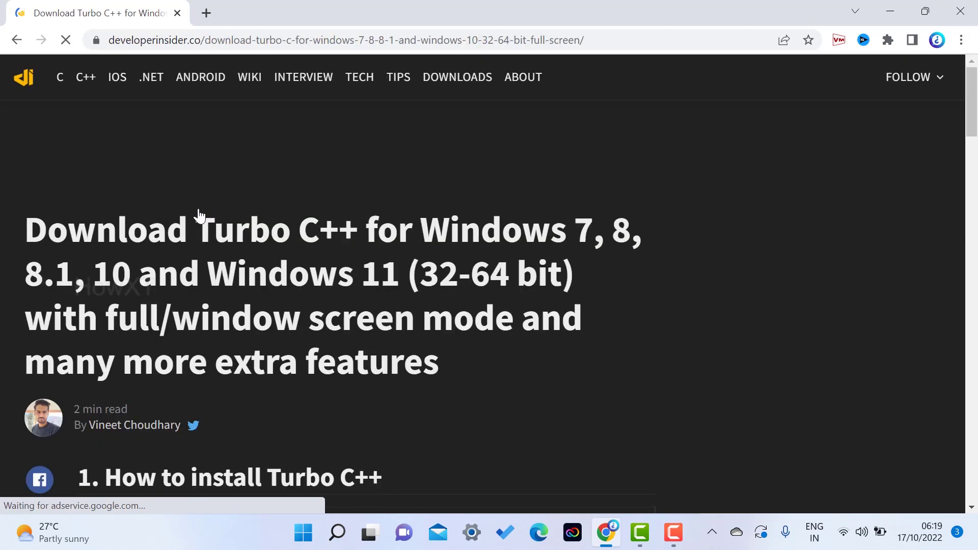
scroll(201, 216, "down", 2)
scroll(201, 216, "down", 2)
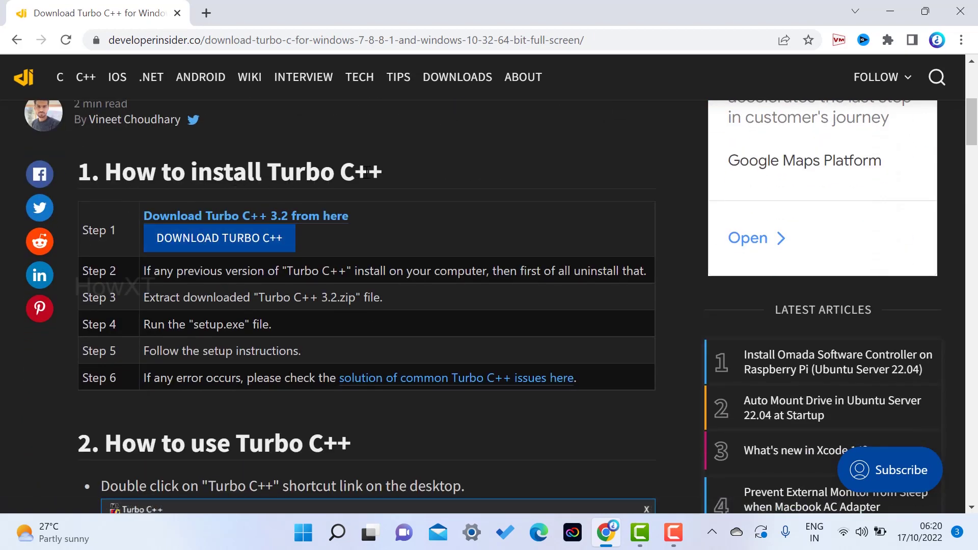
left_click(207, 243)
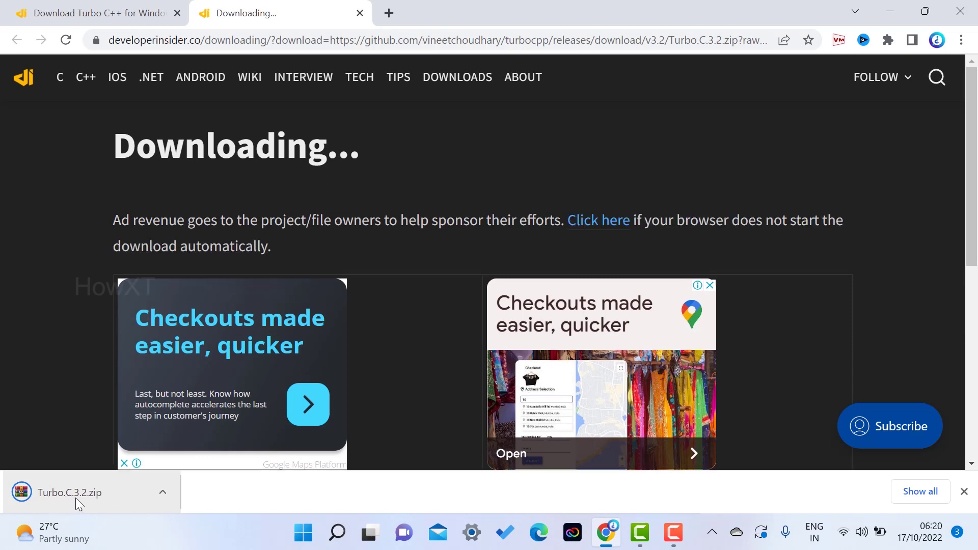
Step: Show the downloaded Turbo.C.3.2.zip in the Downloads folder
left_click(163, 496)
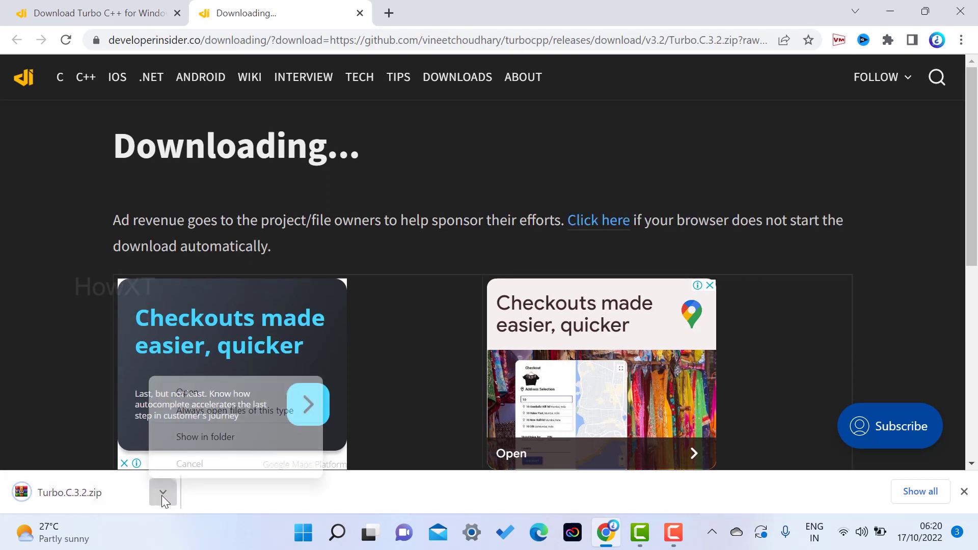
left_click(190, 439)
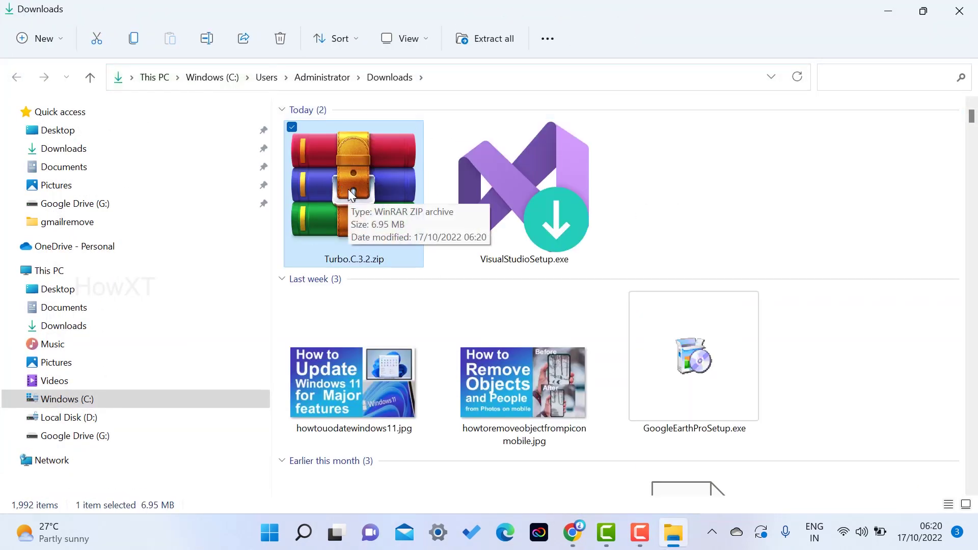
left_click(699, 155)
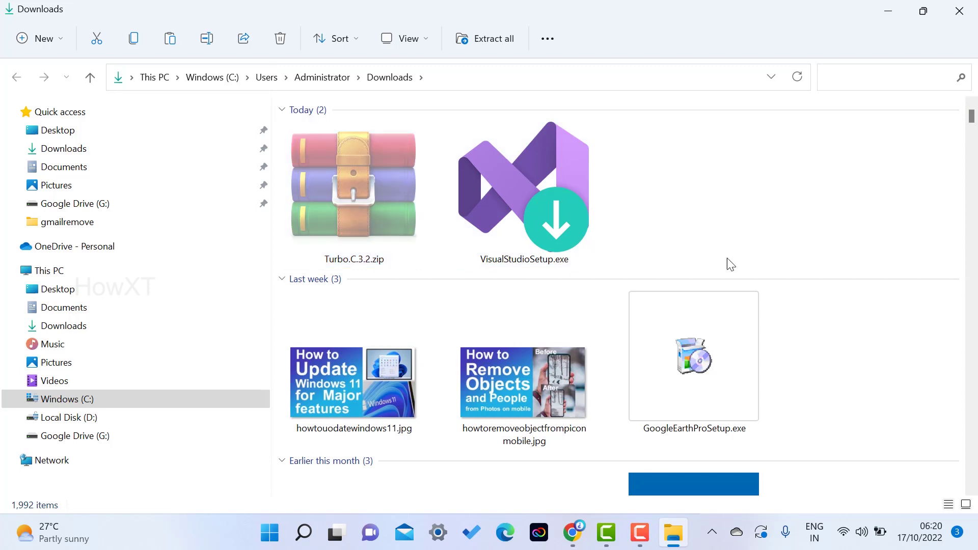
Step: Create New folder (8) in Downloads and paste Turbo.C.3.2.zip into it
right_click(701, 151)
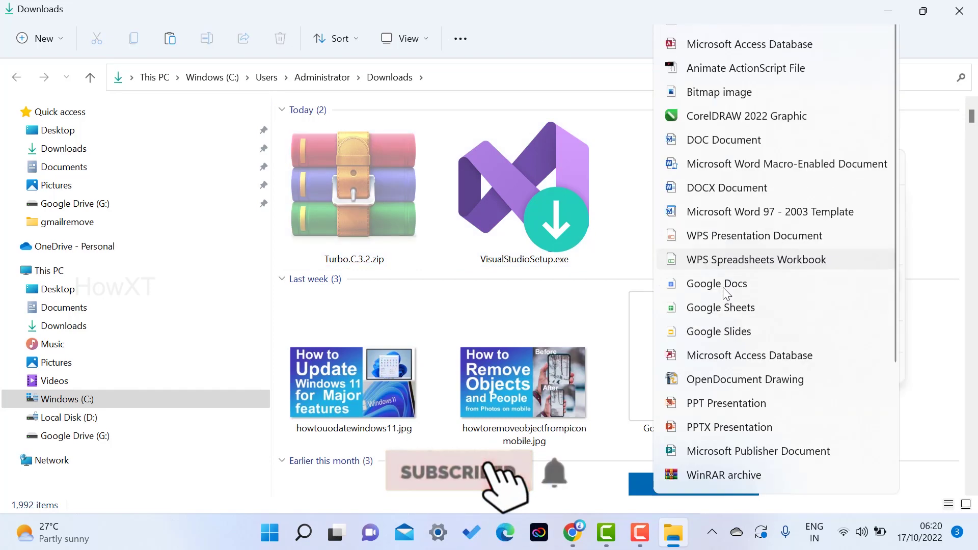
left_click(687, 87)
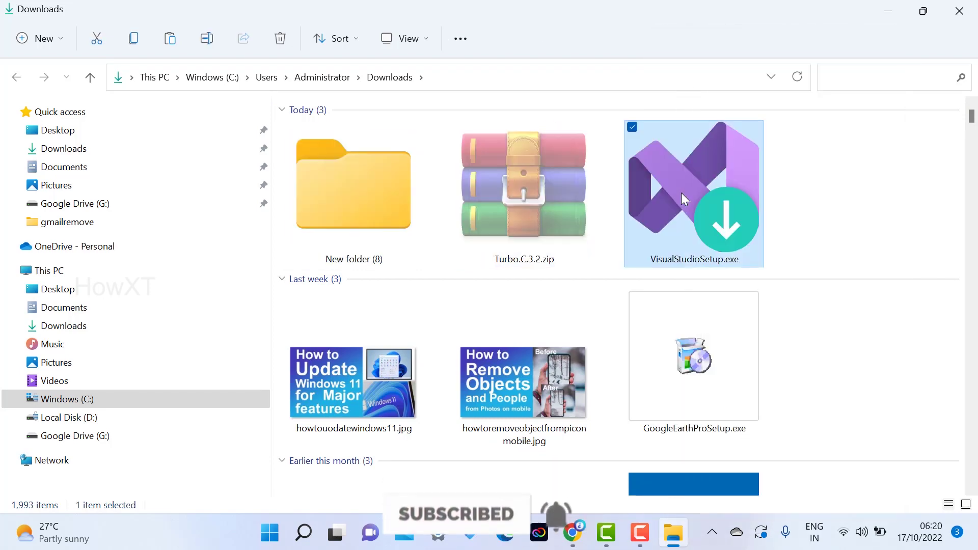
left_click(609, 285)
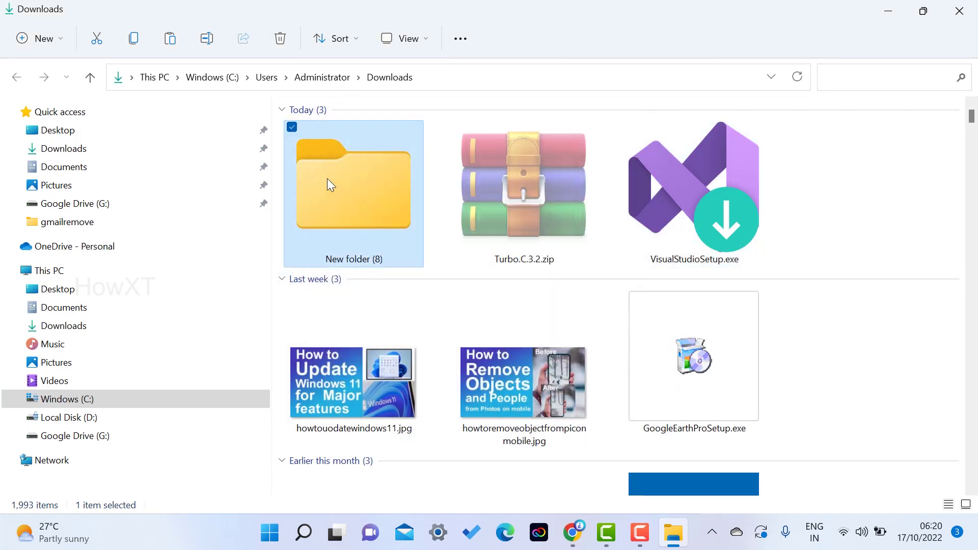
double_click(327, 178)
key("ctrl+v")
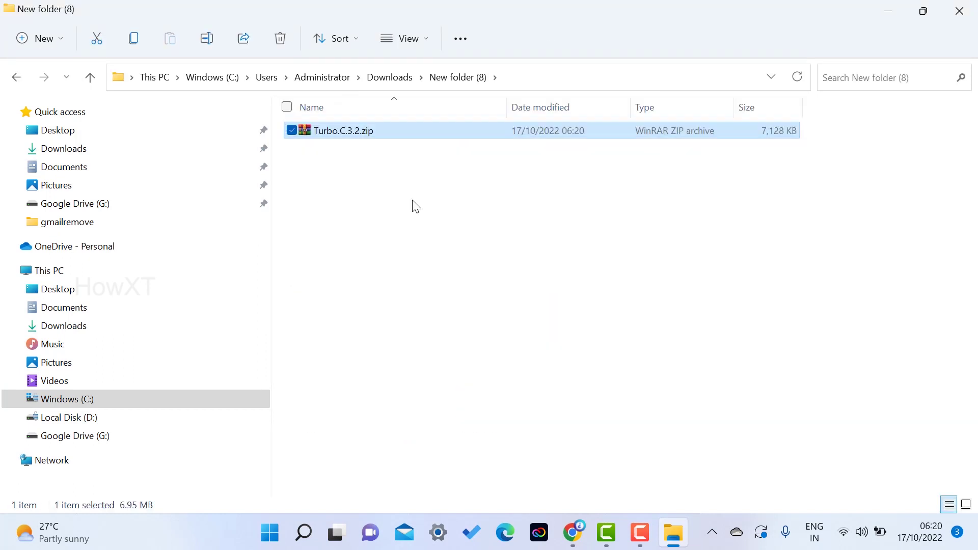
left_click(363, 178)
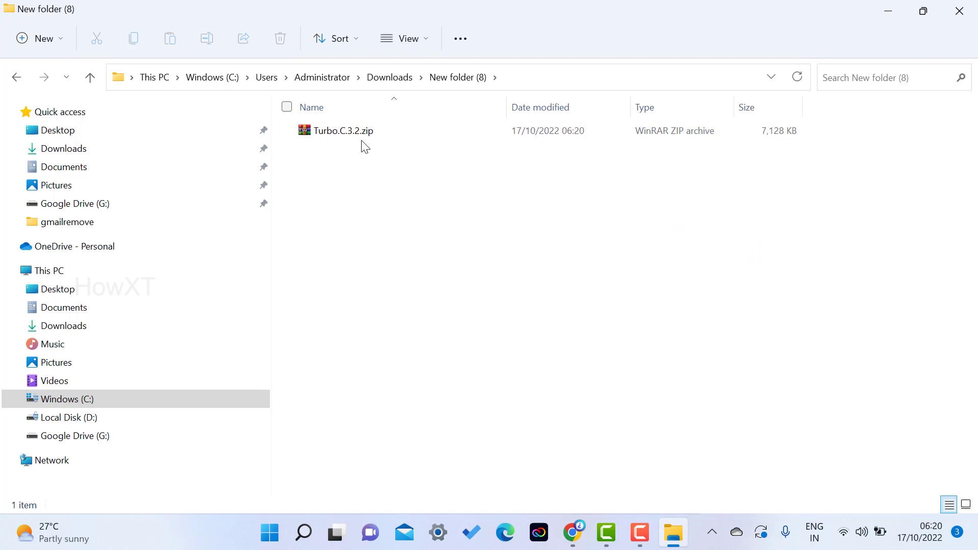
left_click(358, 132)
Step: Extract Turbo.C.3.2.zip to the suggested location and open the inner Turbo.C.3.2 folder
right_click(357, 131)
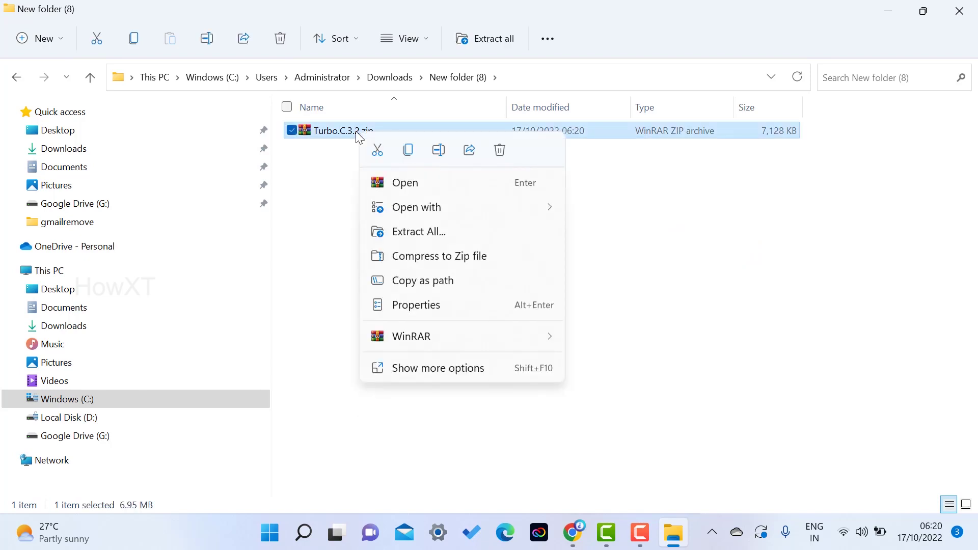
left_click(419, 232)
left_click(619, 424)
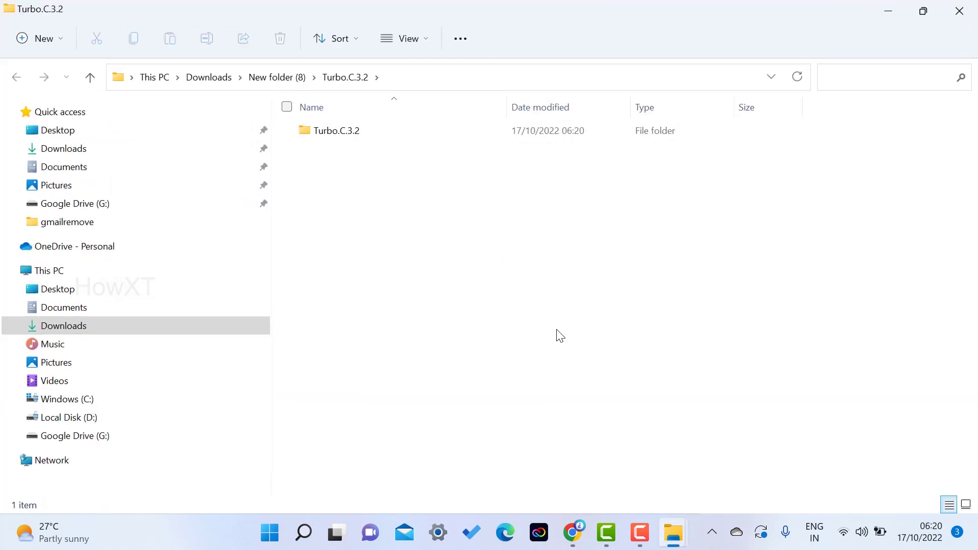
double_click(333, 132)
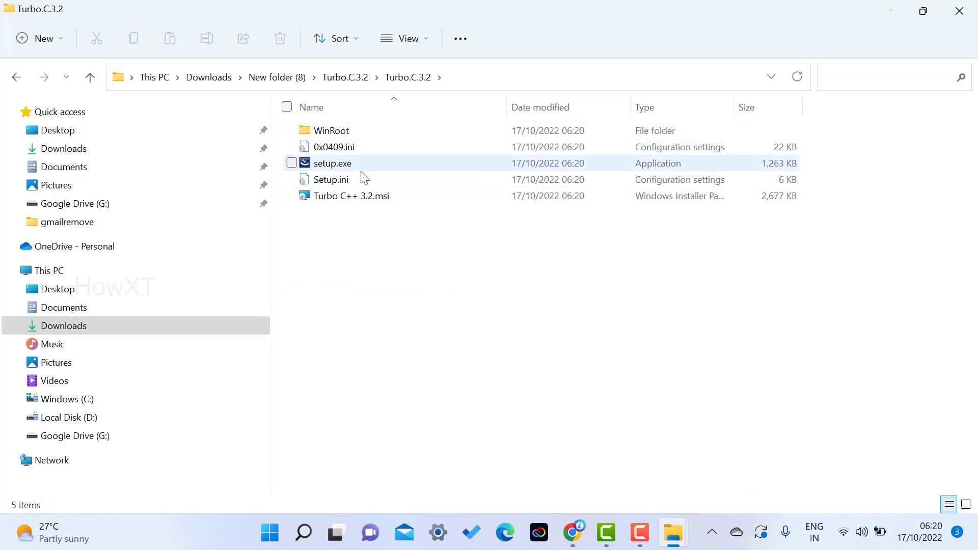
Step: Run setup.exe, accept the license terms and install Turbo C++ 3.2 into C:\TURBOC3
double_click(333, 163)
left_click(535, 285)
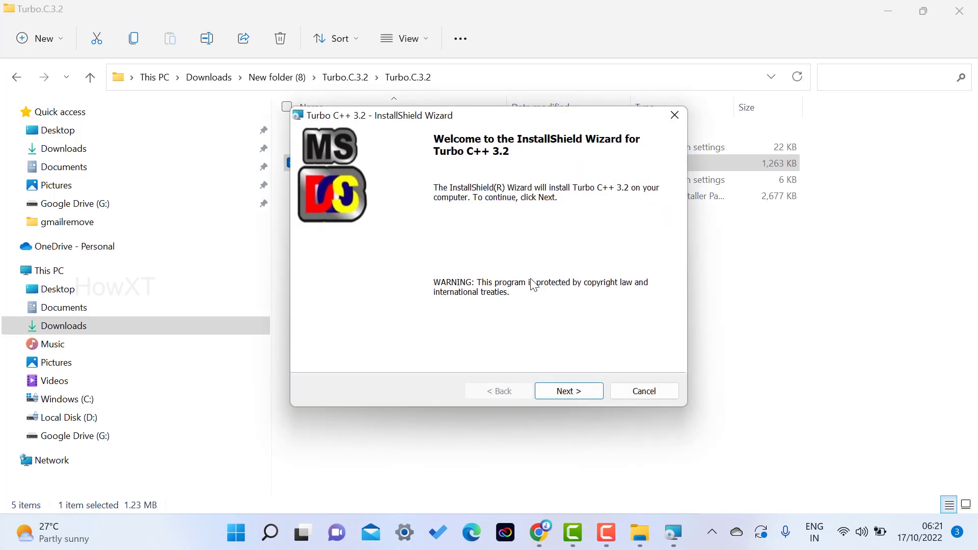
left_click(569, 391)
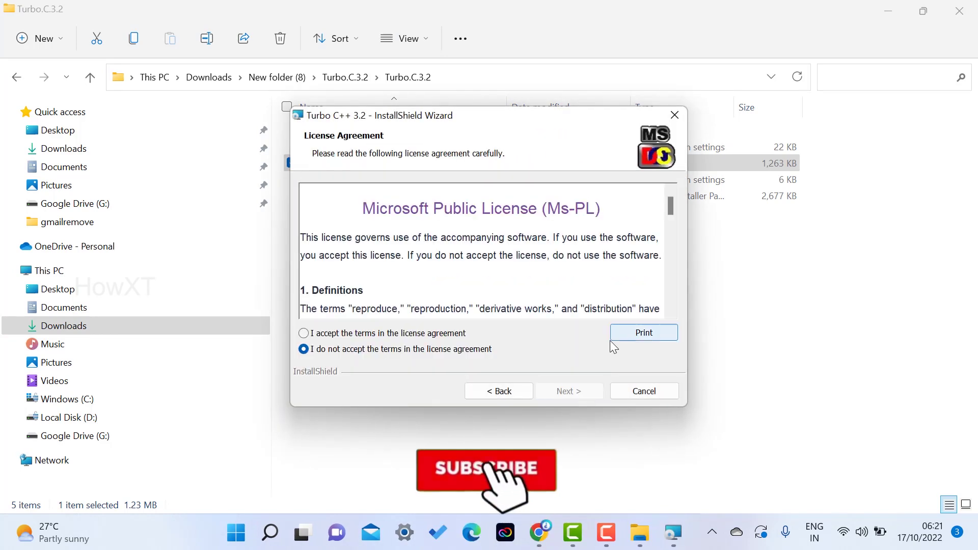
left_click(304, 334)
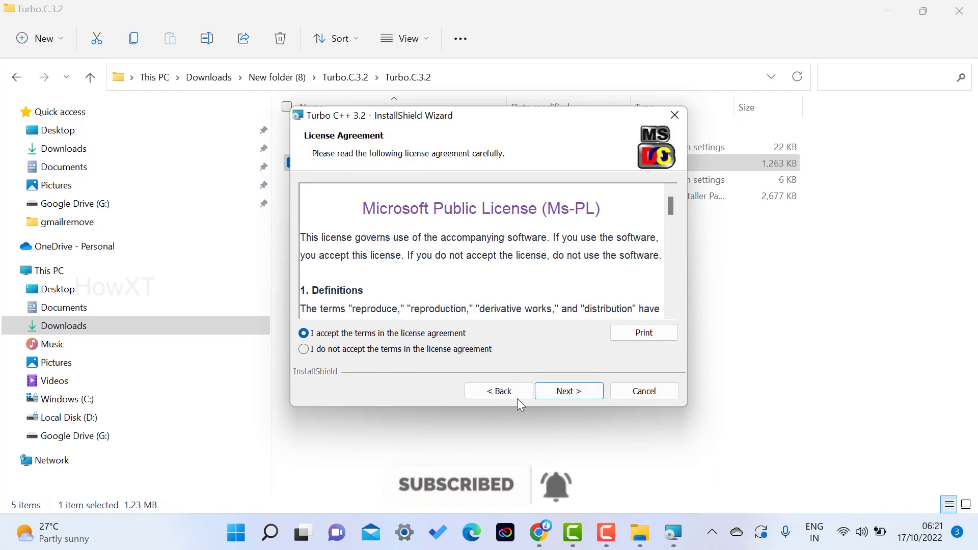
left_click(569, 391)
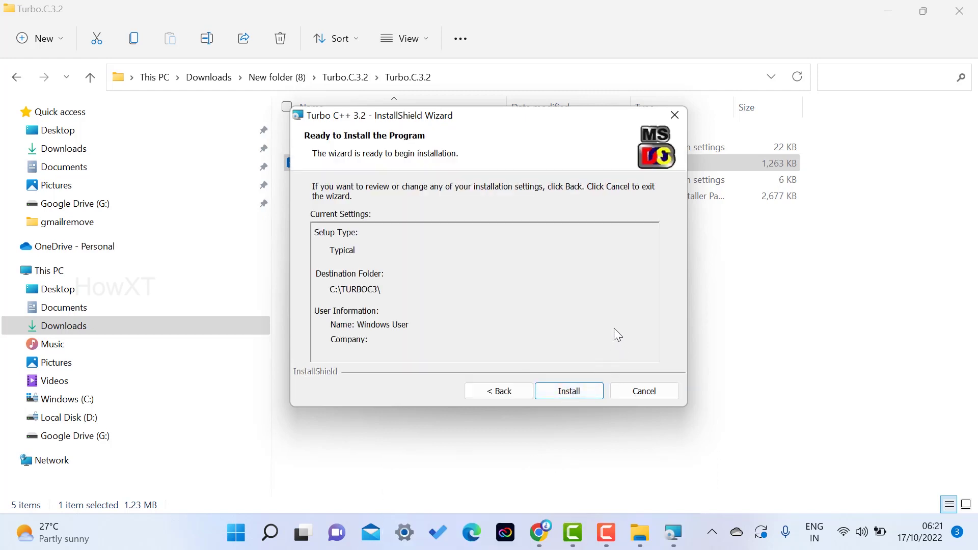
left_click(569, 392)
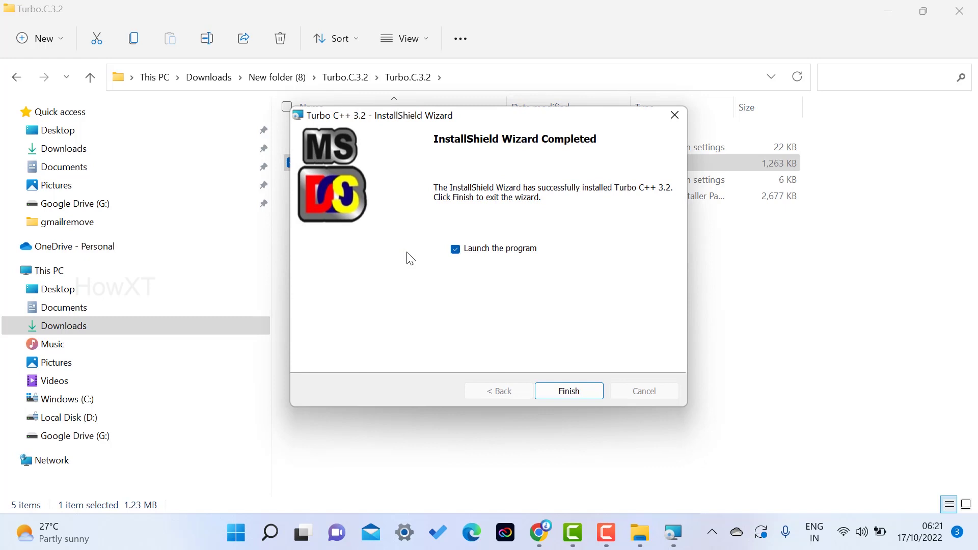
Step: Finish the wizard to launch Turbo C++ and confirm the new project name NEW
left_click(579, 391)
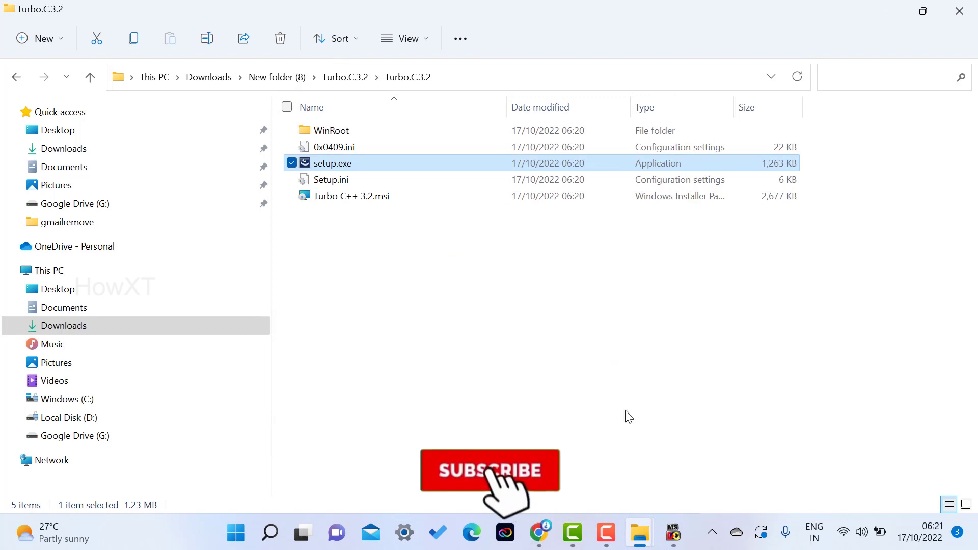
left_click(673, 533)
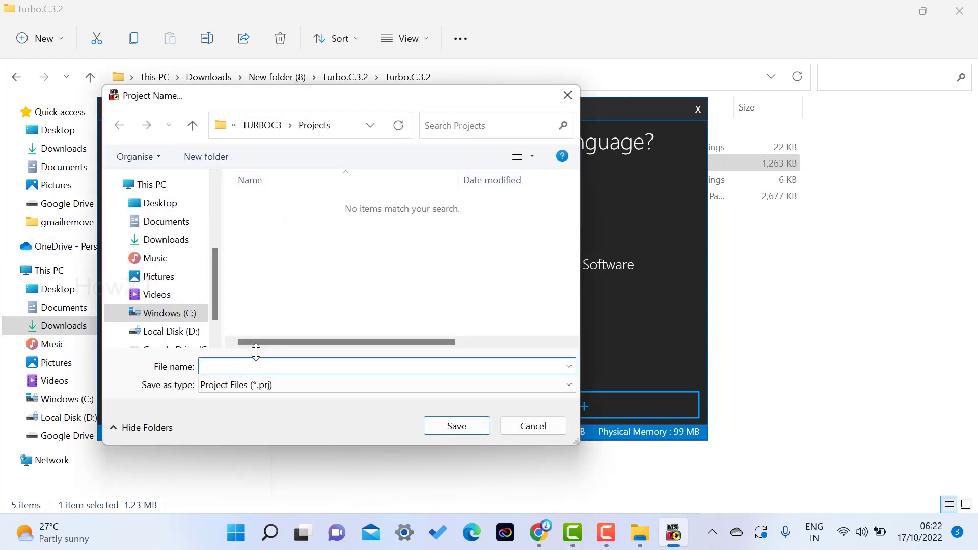
key("Return")
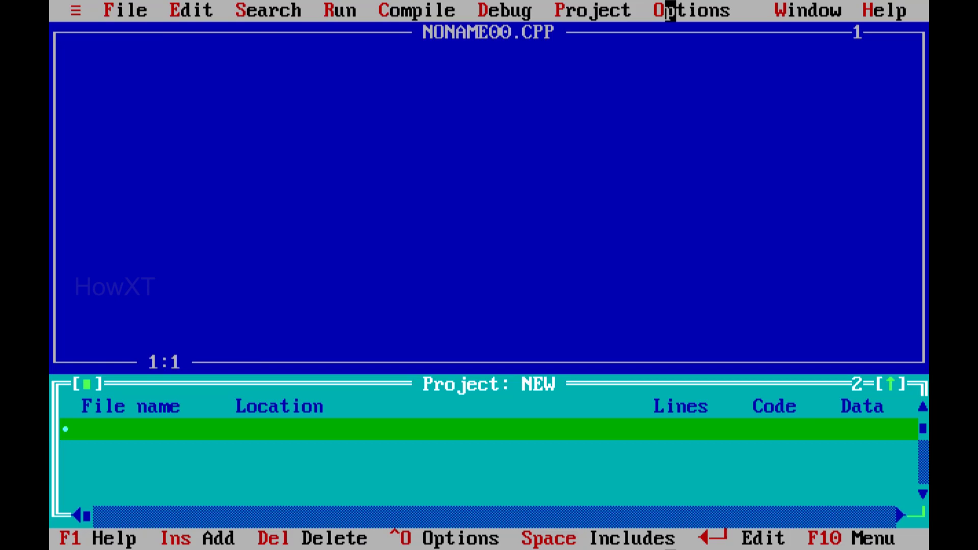
Step: Type 'int {' in the NONAME00.CPP editor, correcting the typo
left_click(110, 55)
type("i")
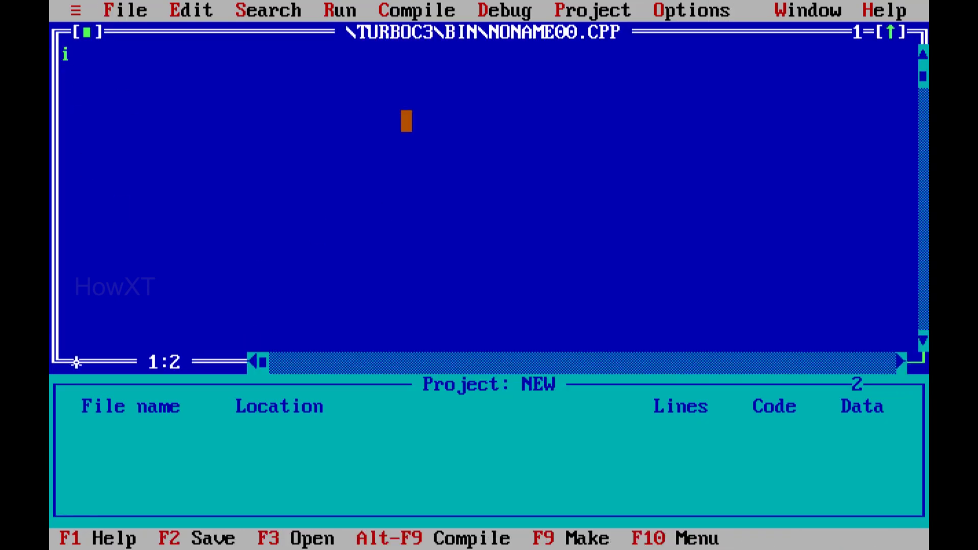
type("t")
key("BackSpace")
key("BackSpace")
type("nt ")
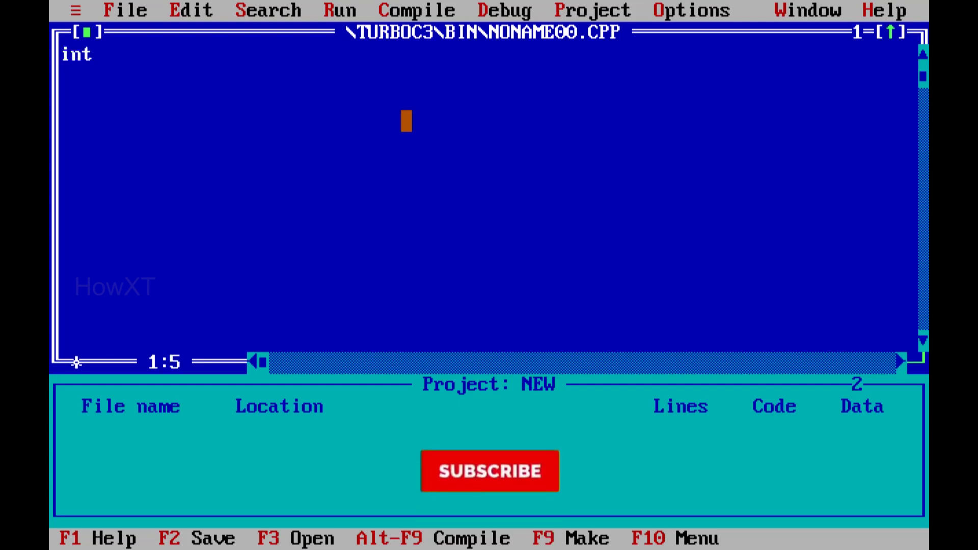
type("{")
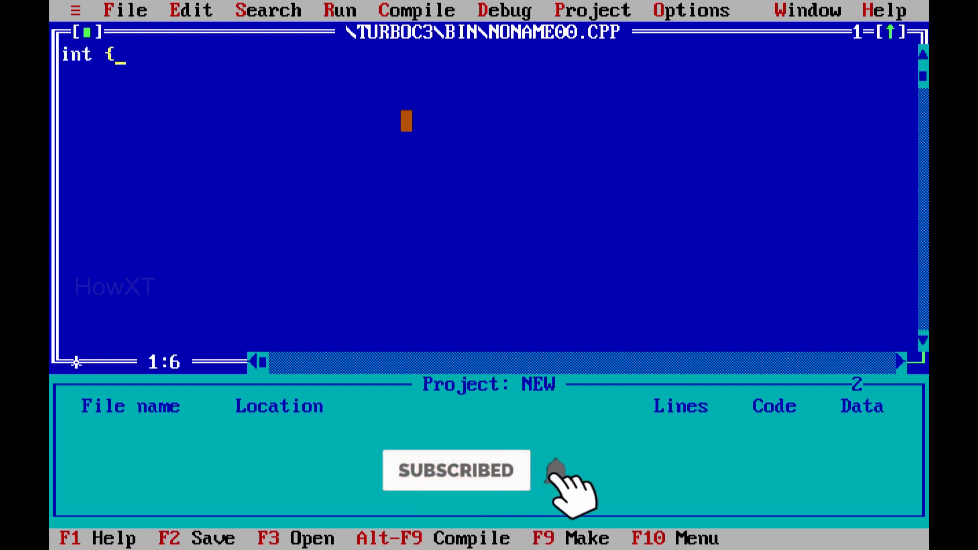